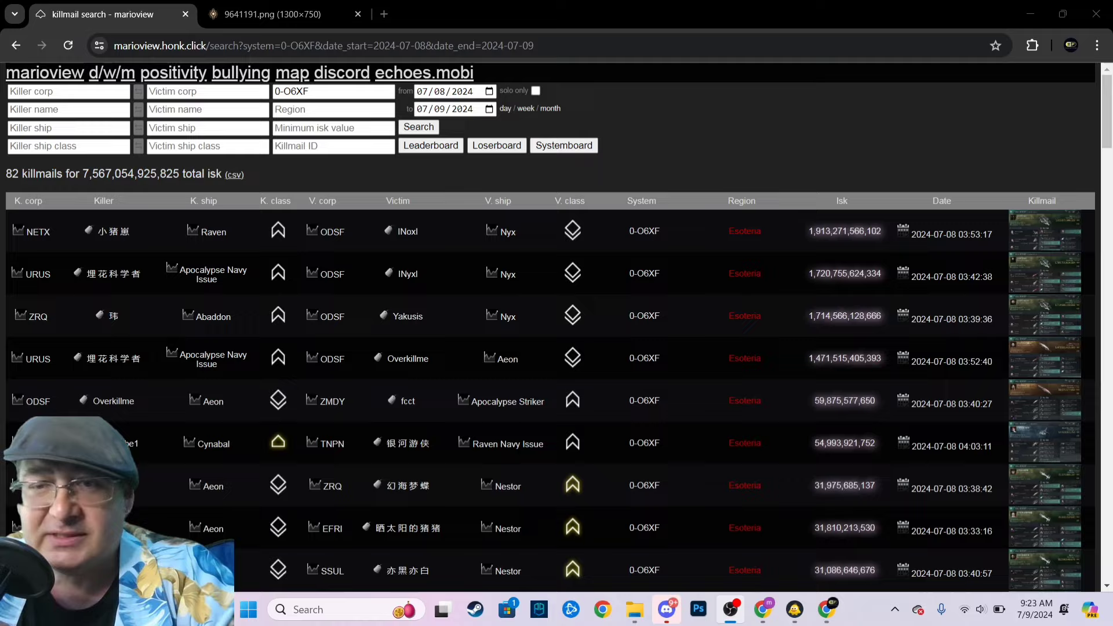
scroll(722, 471, "down", 5)
scroll(720, 470, "down", 5)
scroll(720, 470, "down", 4)
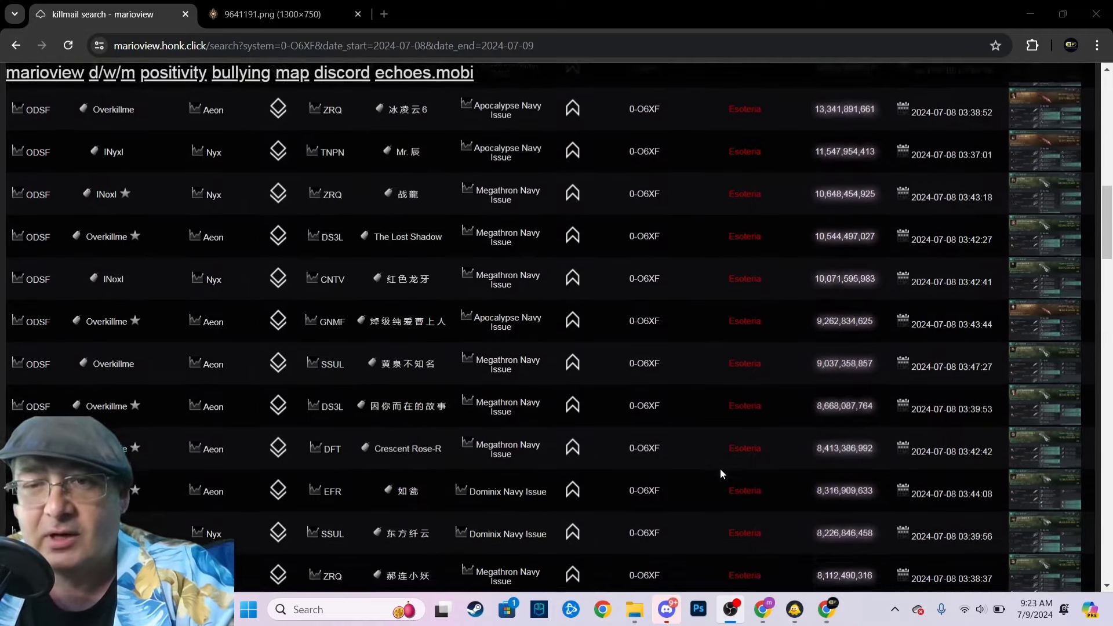
scroll(718, 468, "down", 2)
scroll(717, 466, "down", 5)
scroll(714, 465, "down", 5)
scroll(710, 467, "down", 5)
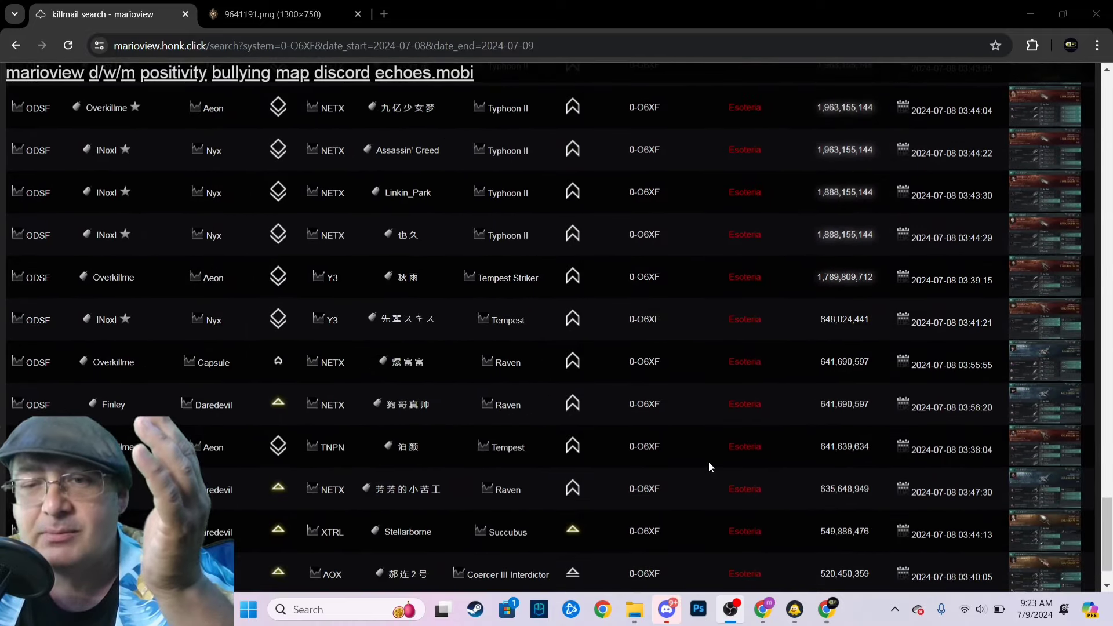
scroll(708, 462, "down", 4)
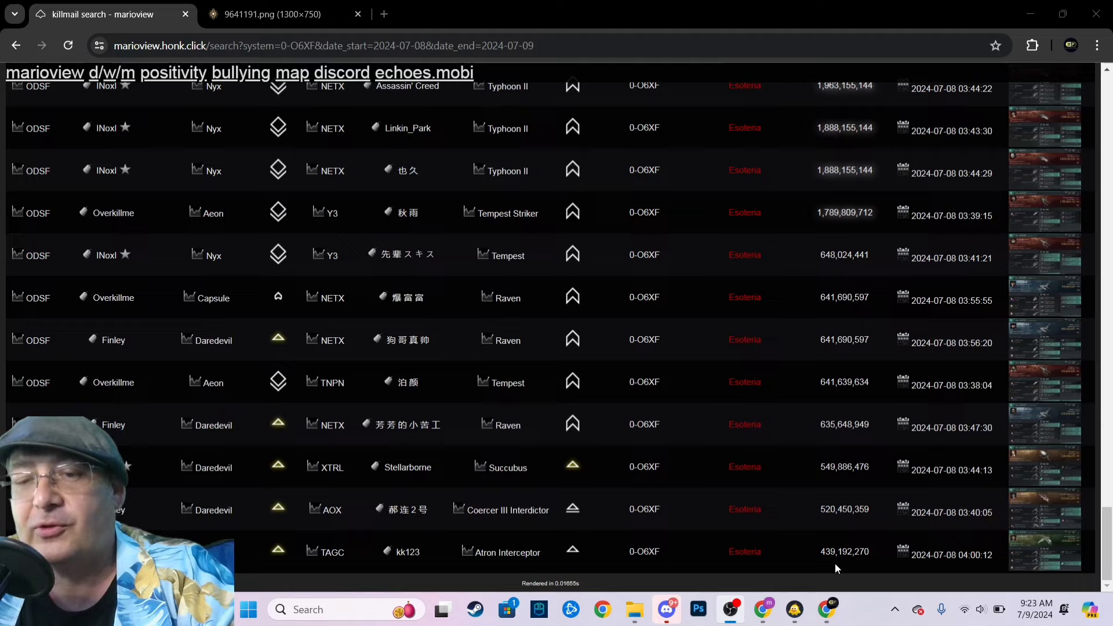
scroll(834, 559, "up", 3)
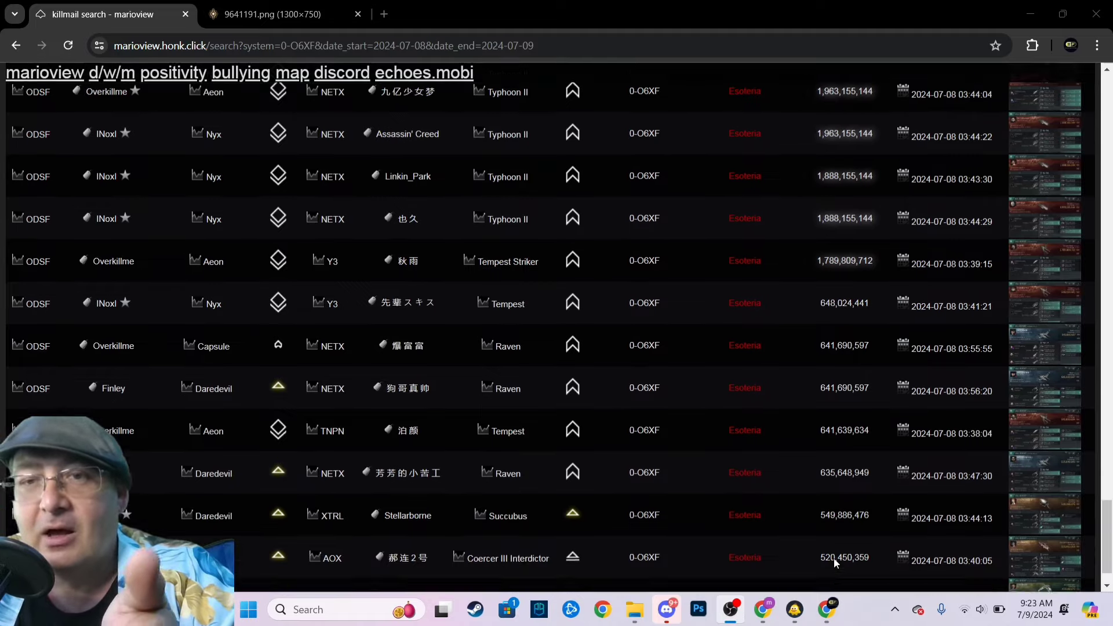
scroll(834, 558, "up", 3)
scroll(833, 556, "up", 4)
scroll(833, 556, "up", 2)
scroll(833, 559, "up", 4)
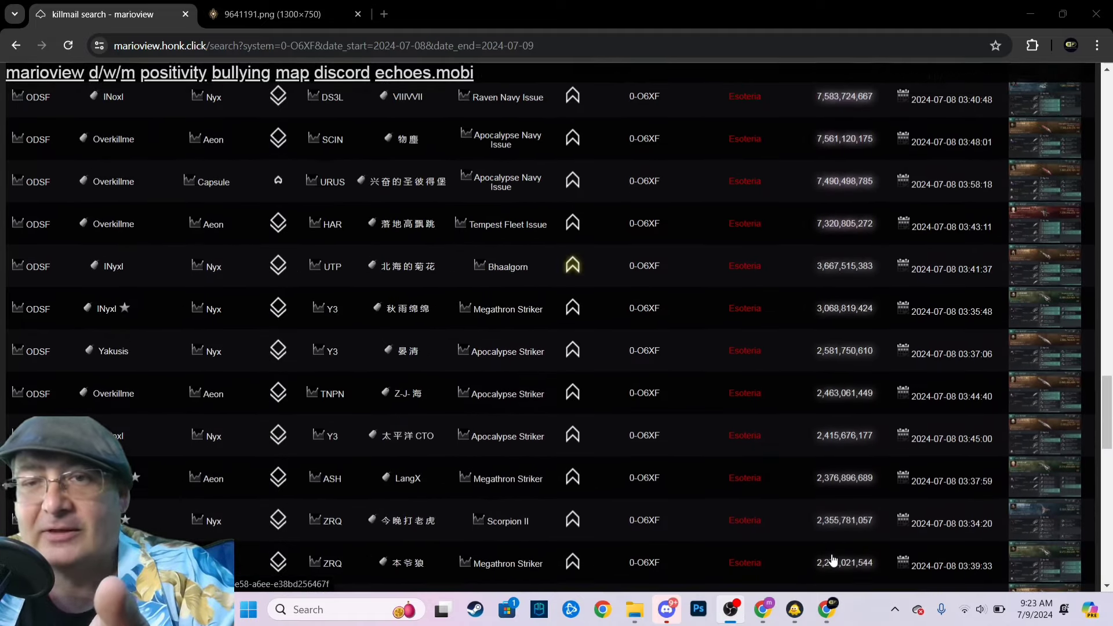
scroll(833, 560, "up", 4)
scroll(833, 559, "up", 3)
scroll(834, 559, "up", 3)
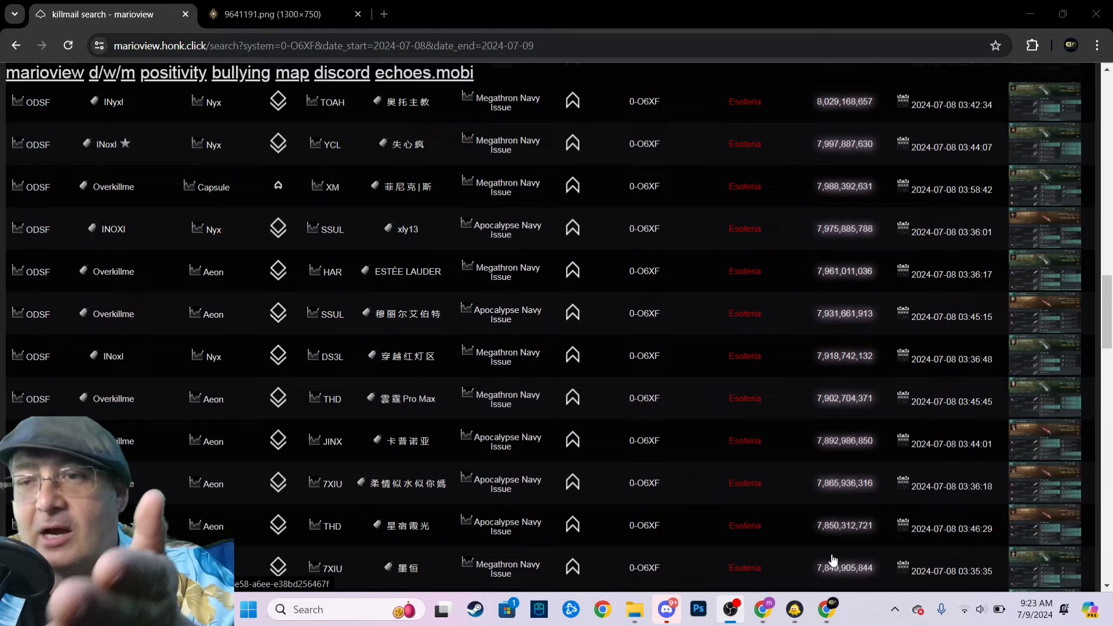
scroll(816, 532, "up", 3)
scroll(817, 532, "up", 4)
scroll(815, 532, "up", 4)
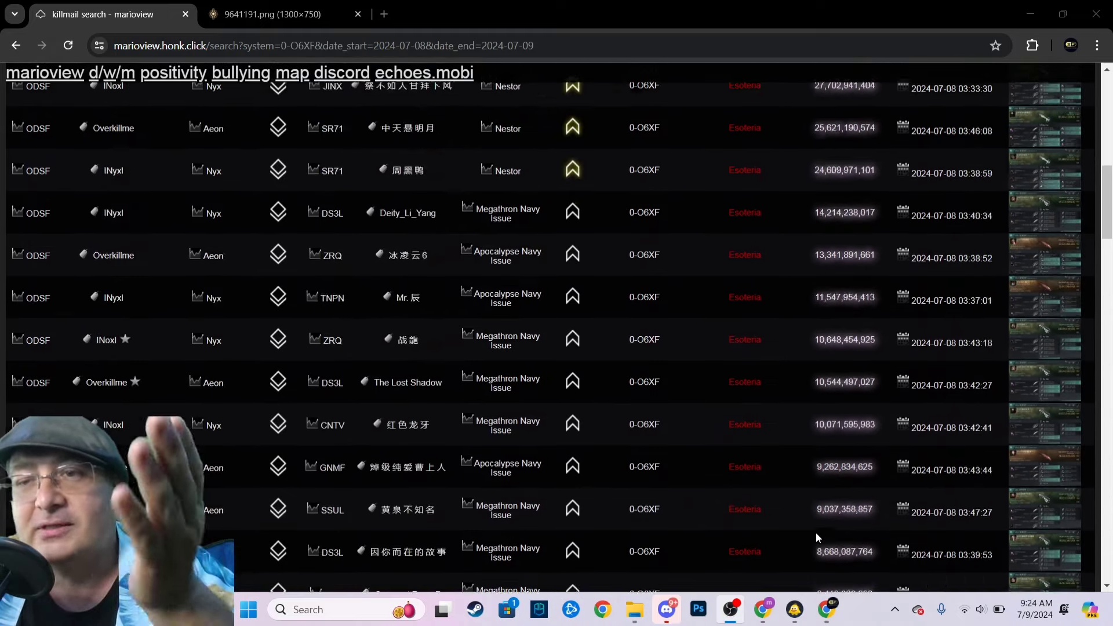
scroll(815, 532, "up", 4)
scroll(816, 532, "up", 3)
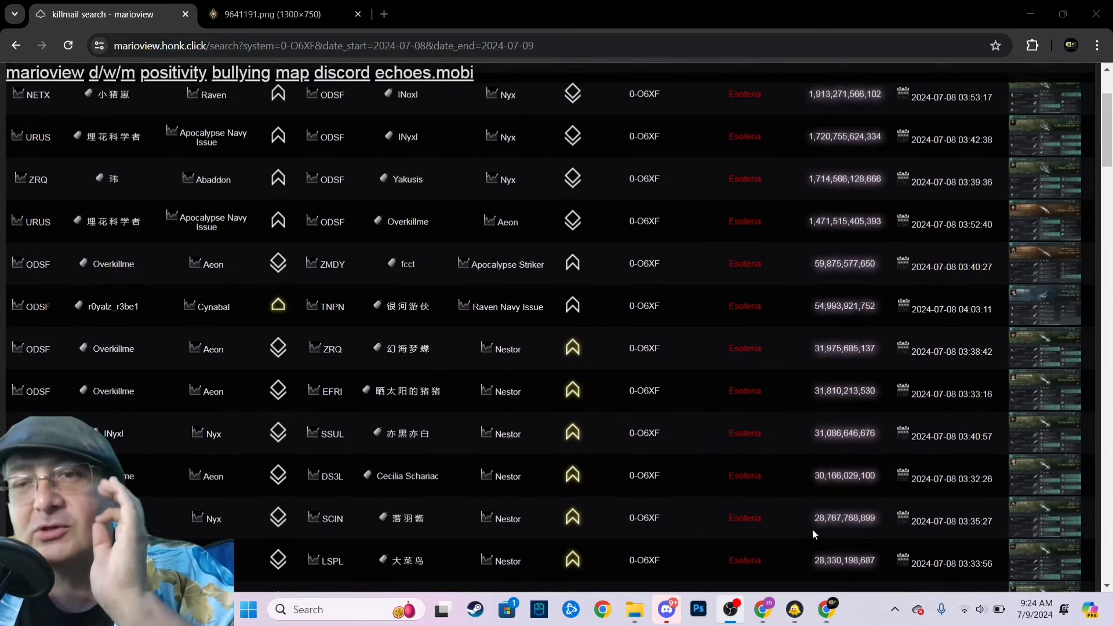
scroll(813, 529, "up", 2)
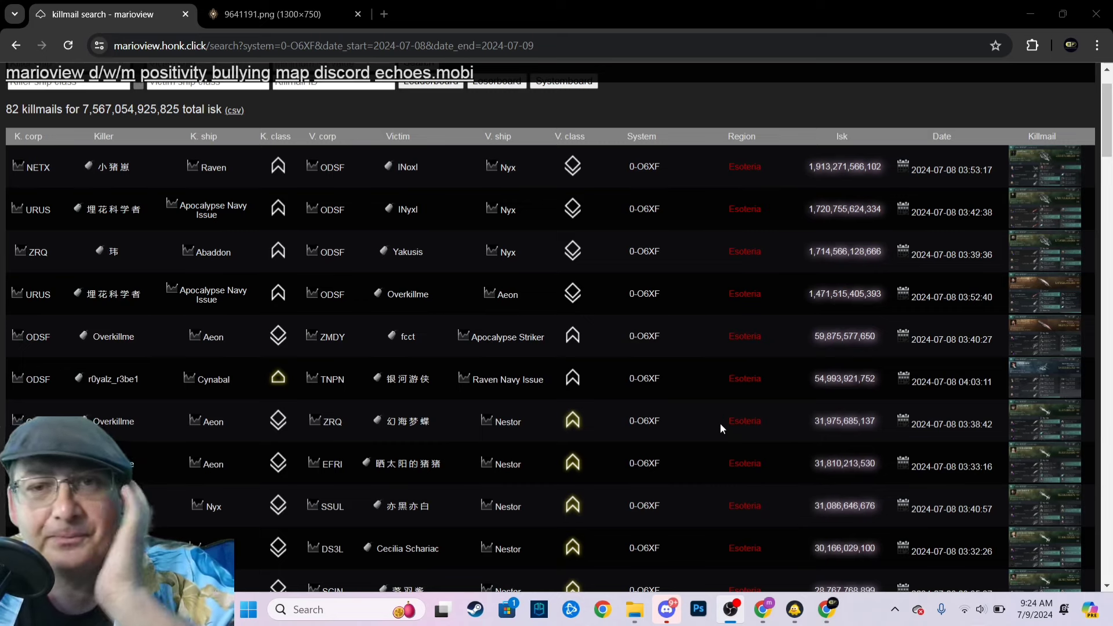
Step: Open the kill reports for the three biggest Nyx losses, closing the older report image
left_click(1062, 158)
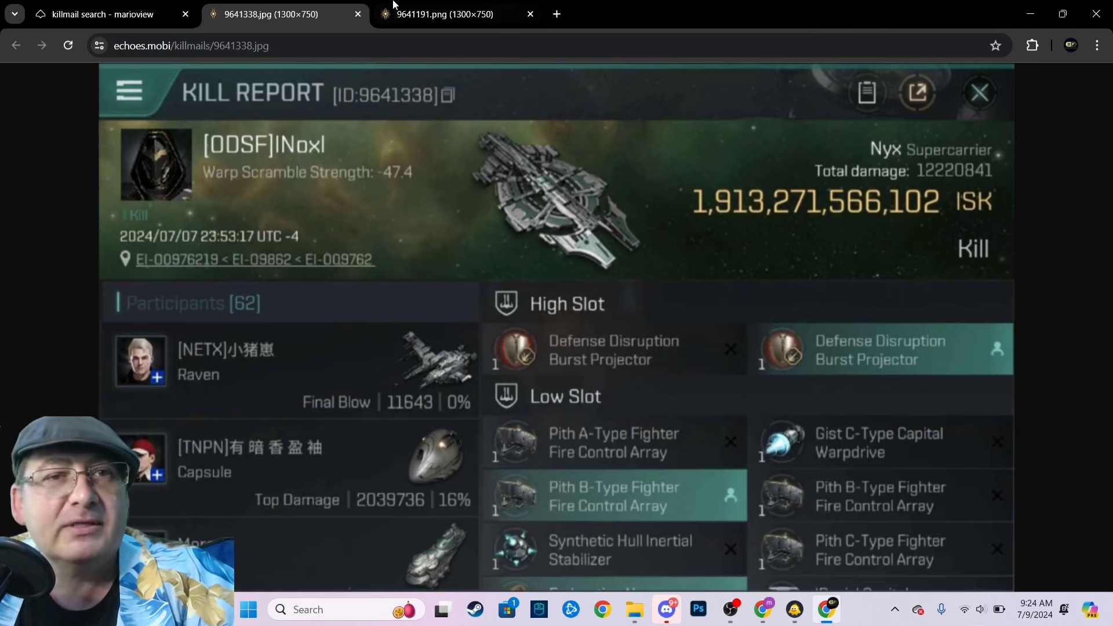
left_click(531, 14)
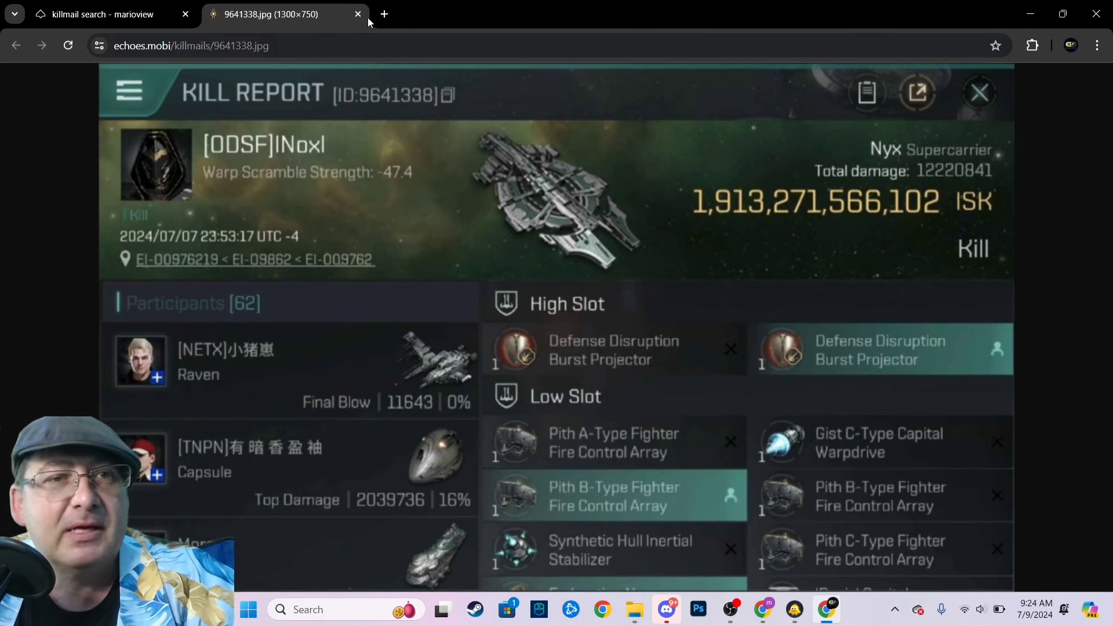
left_click(360, 15)
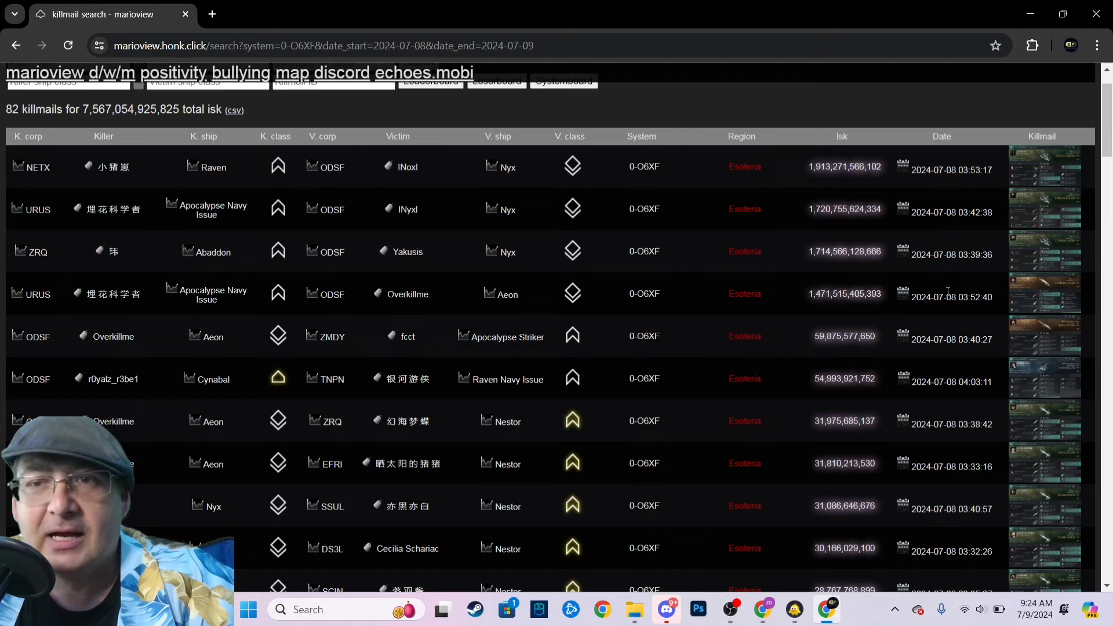
left_click(1044, 213)
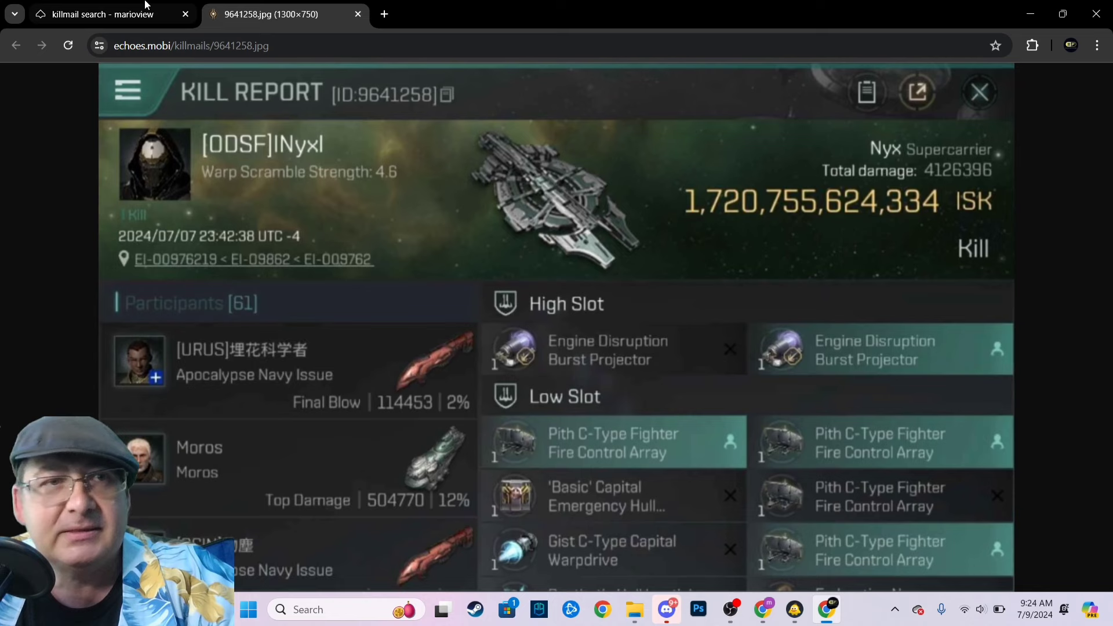
left_click(104, 14)
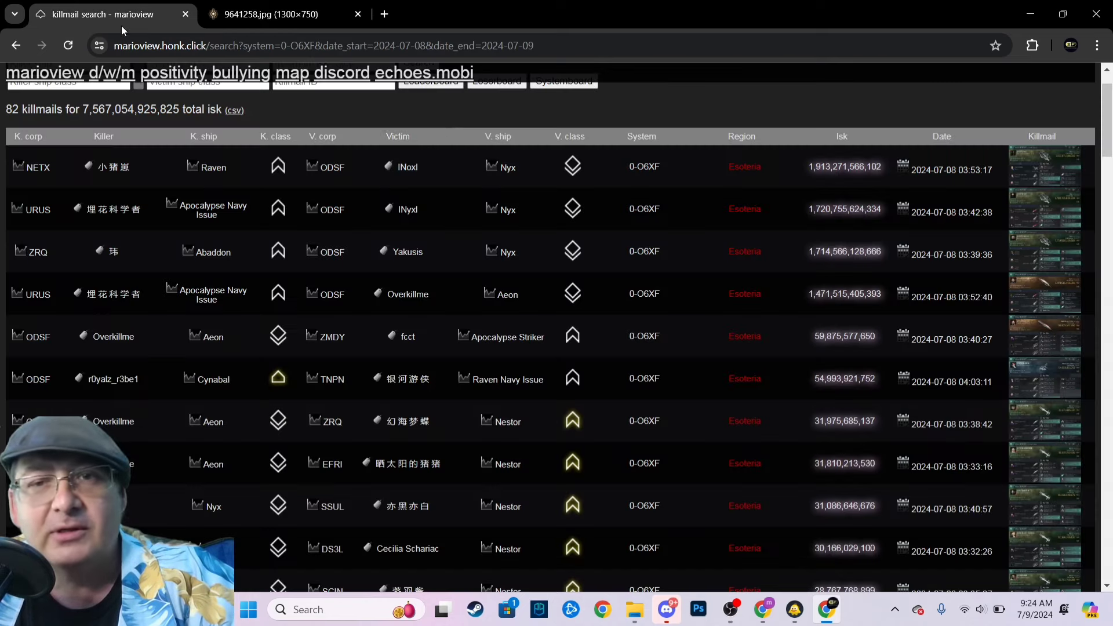
left_click(1031, 254)
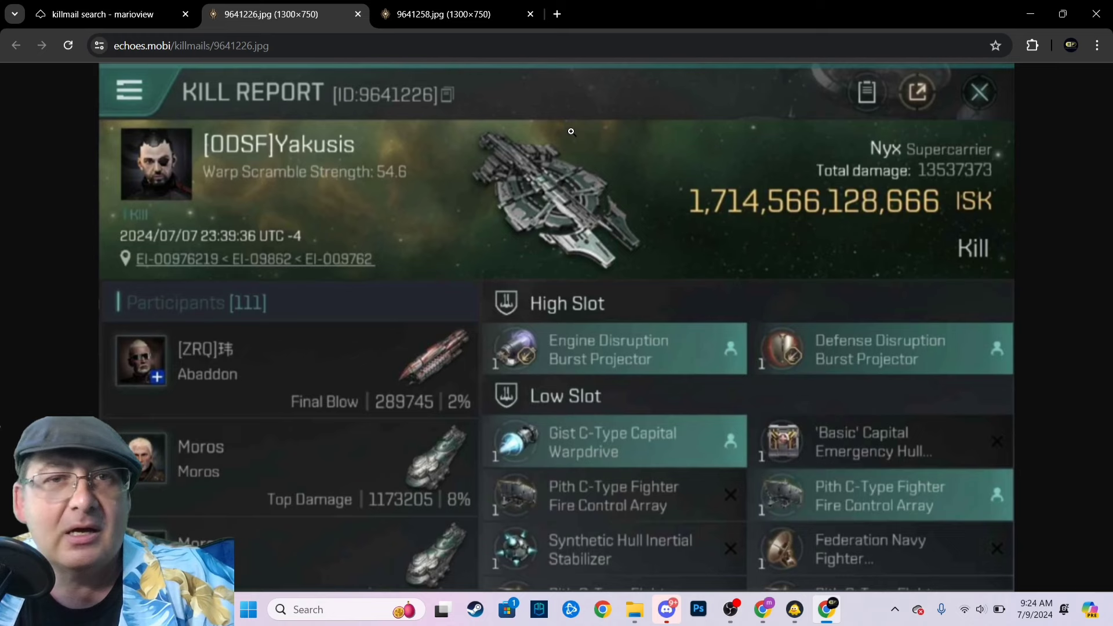
left_click(103, 14)
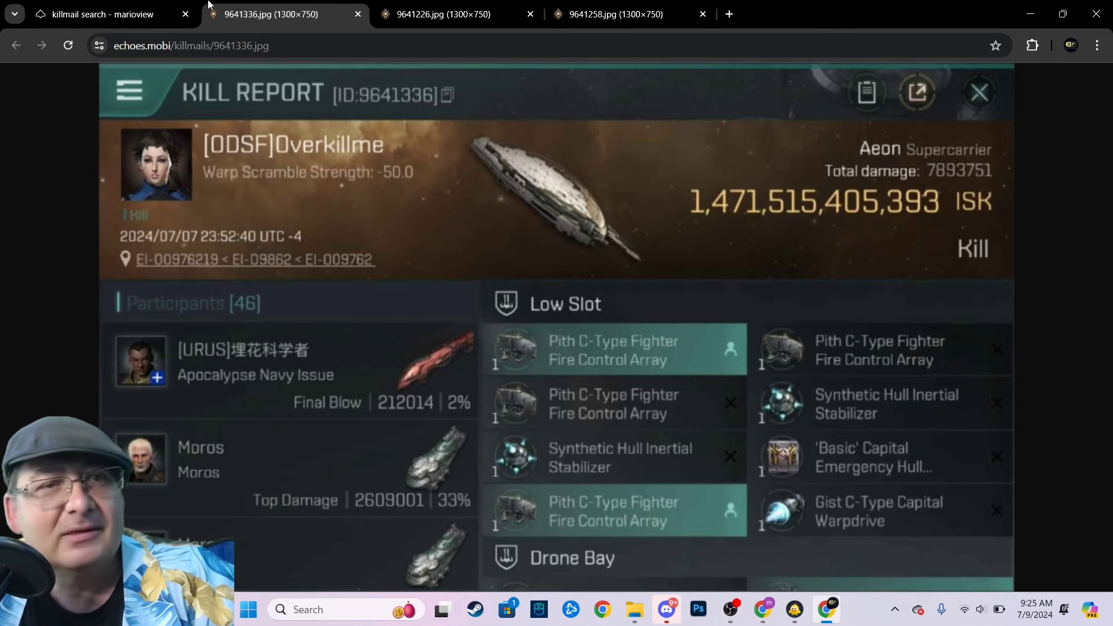
Step: Close the Aeon and Nyx report tabs and open the Apocalypse Striker kill report
left_click(357, 15)
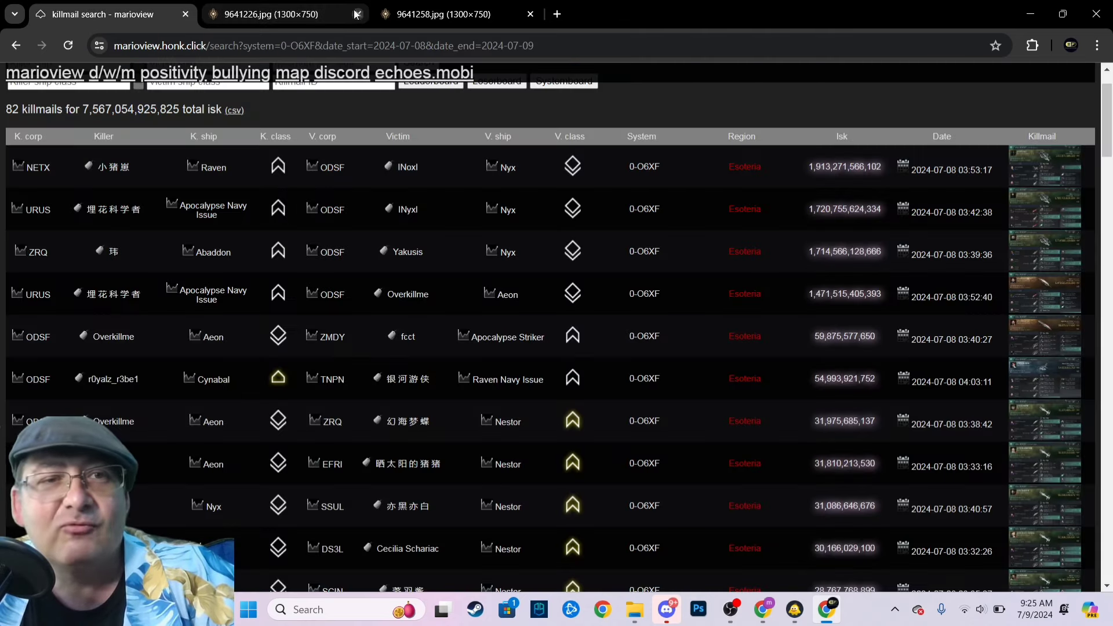
left_click(357, 15)
left_click(357, 15)
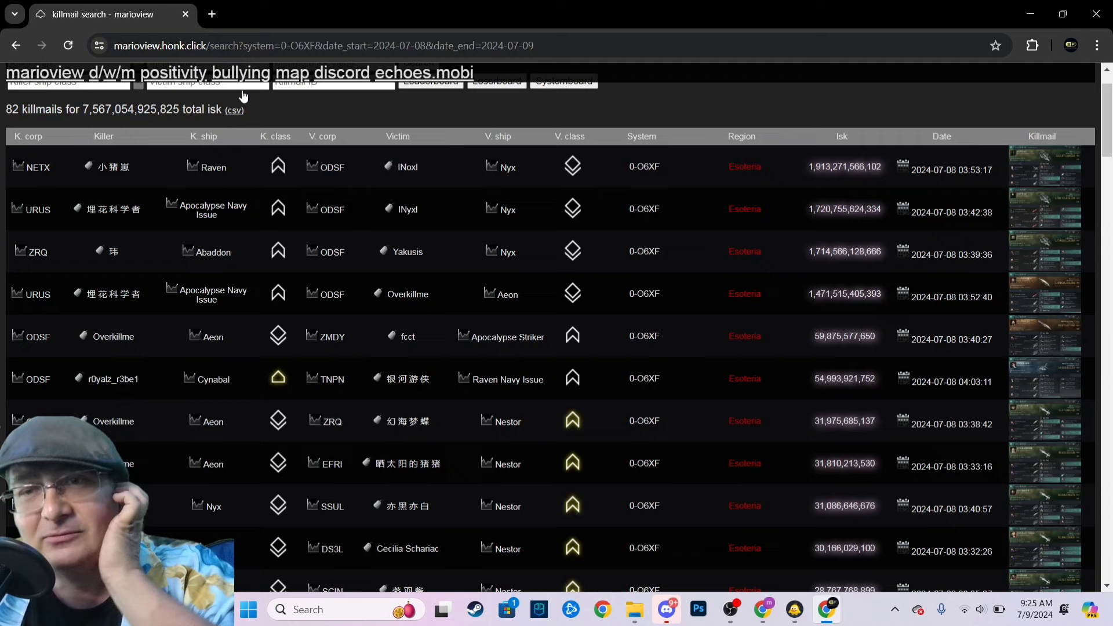
left_click(1052, 344)
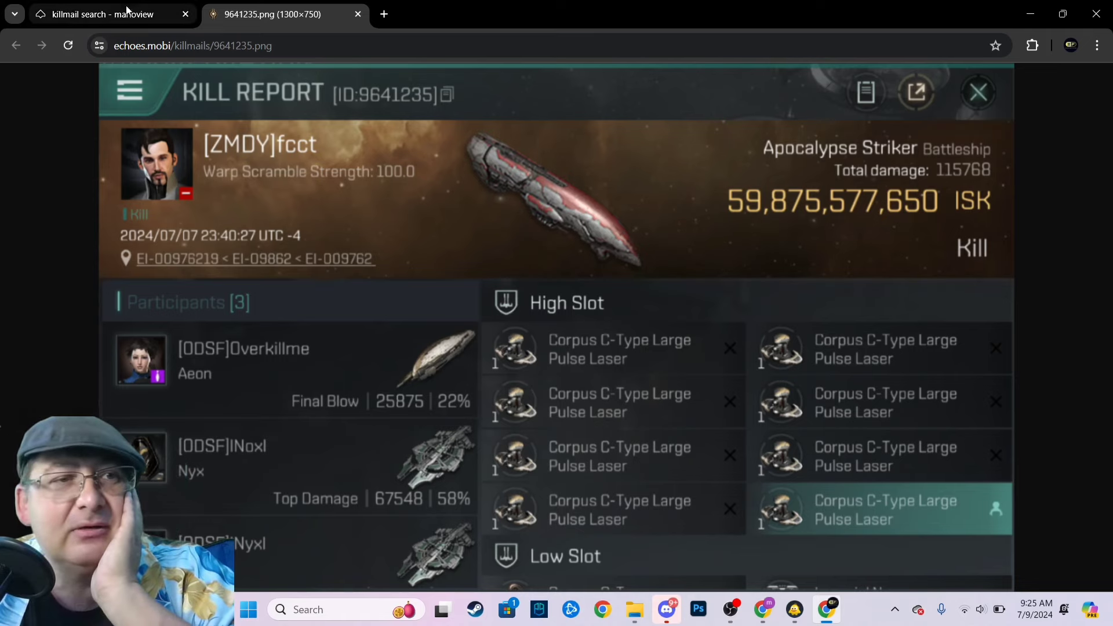
left_click(103, 14)
scroll(927, 374, "up", 1)
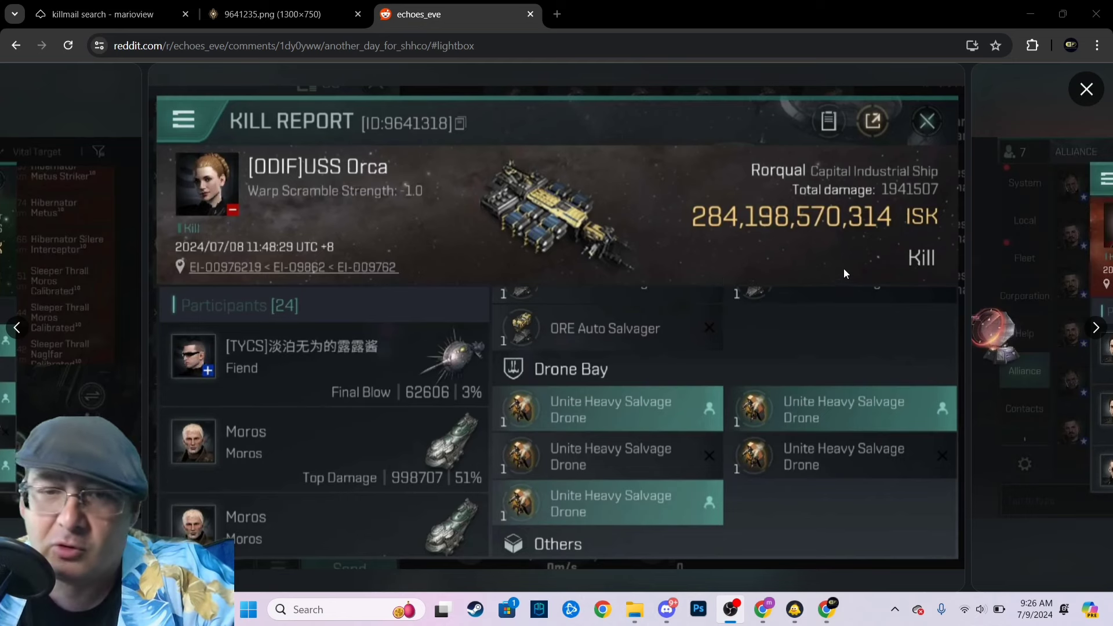
Step: Page through the Reddit gallery's kill reports to the Aeon loss, then return to marioview
left_click(1095, 328)
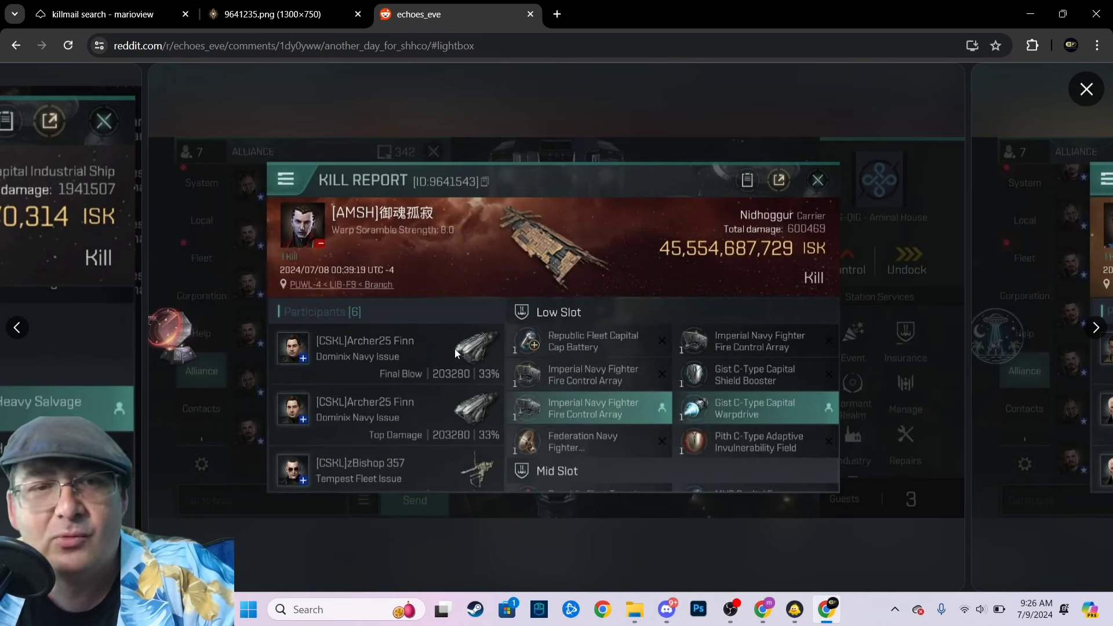
left_click(1094, 328)
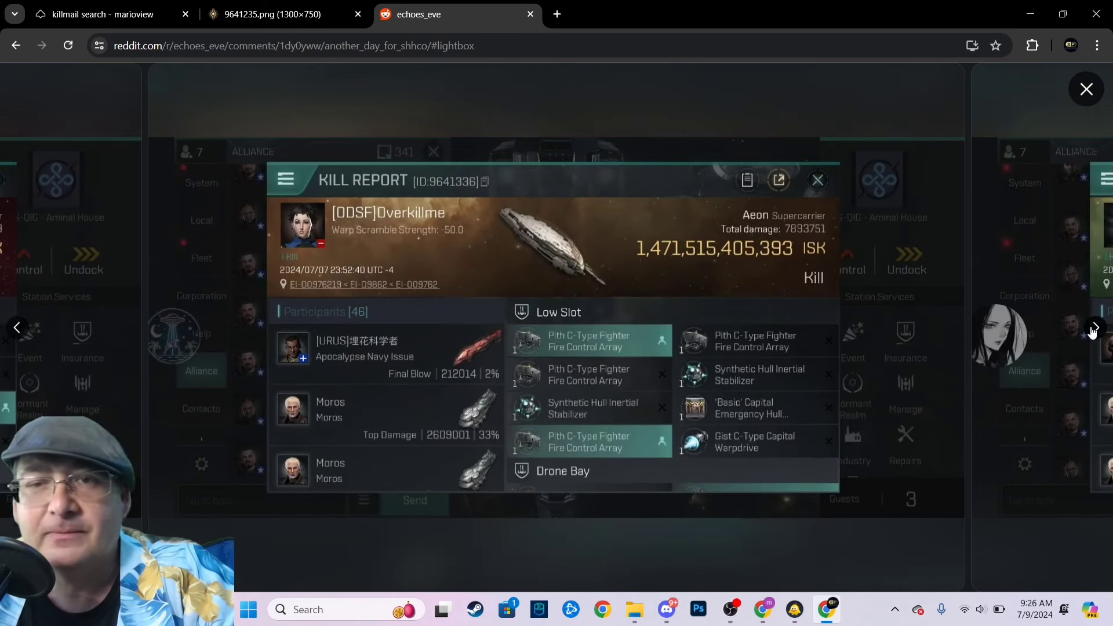
left_click(103, 14)
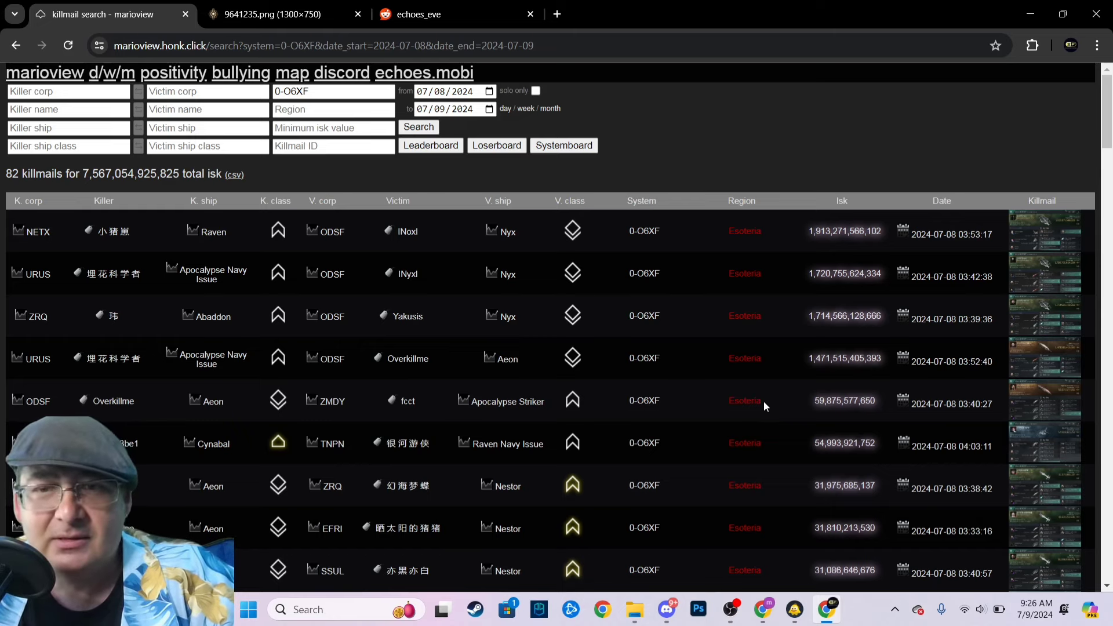
Step: Remove the 0-O6XF system filter and rerun the search across all systems
left_click(319, 91)
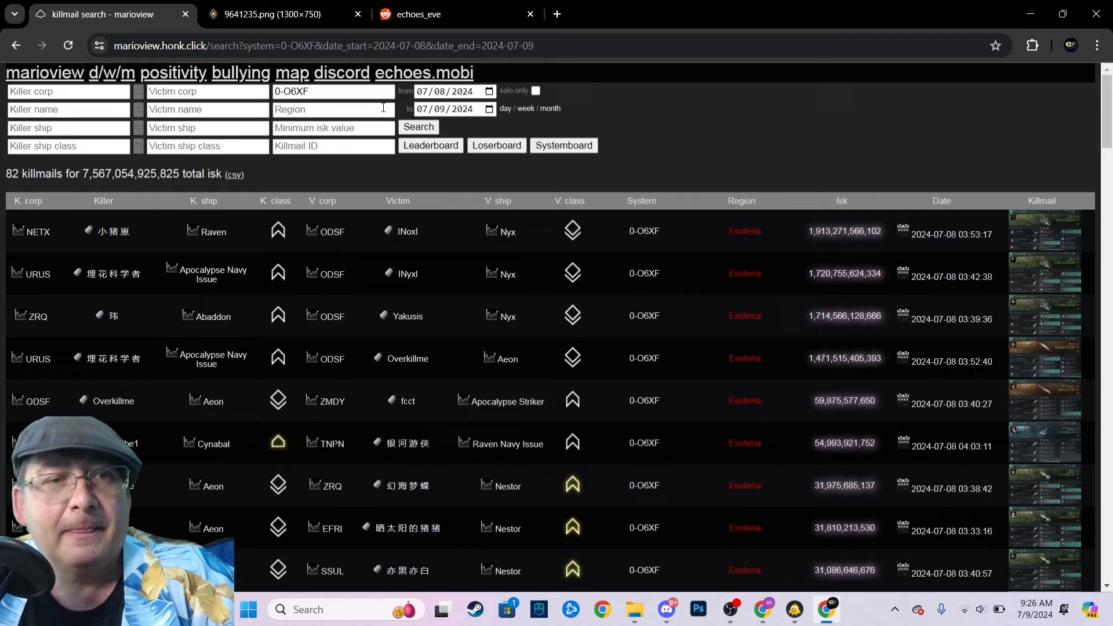
double_click(337, 91)
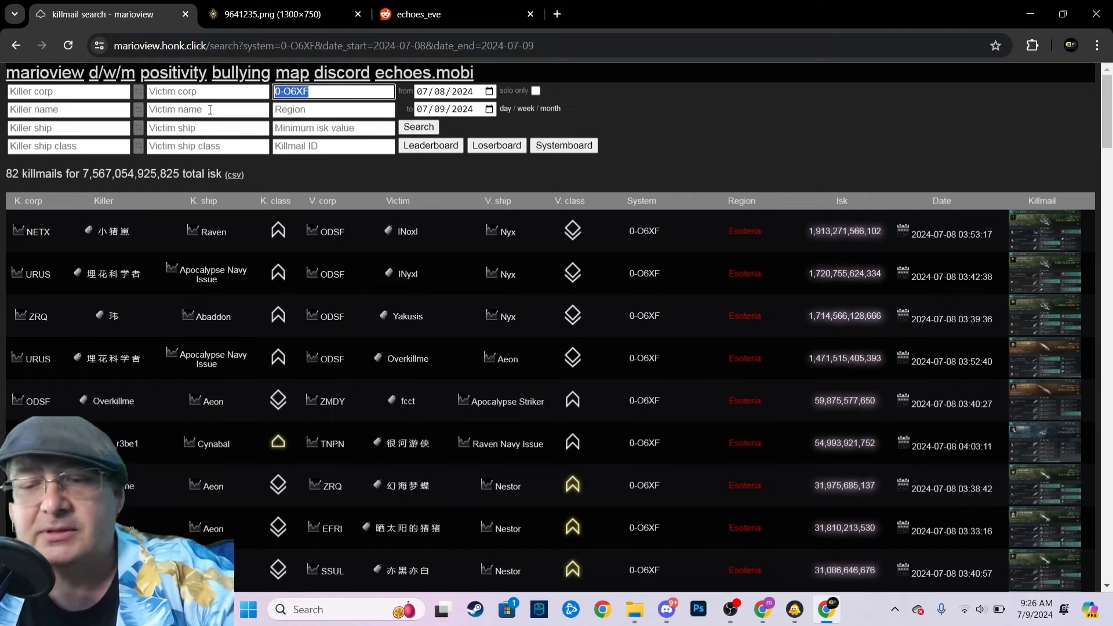
key("BackSpace")
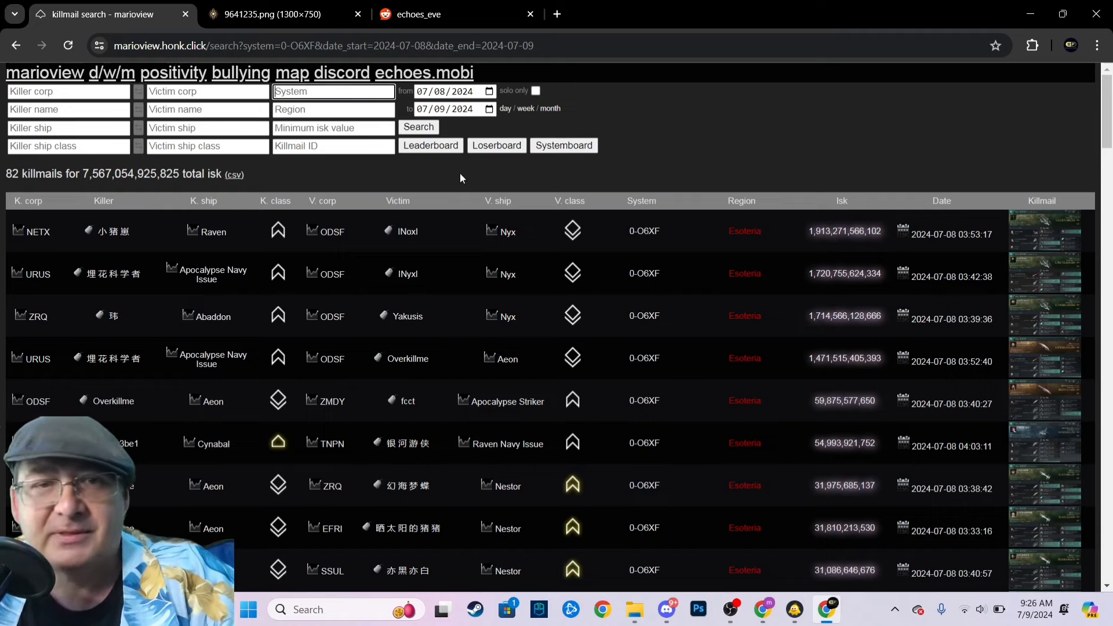
left_click(418, 127)
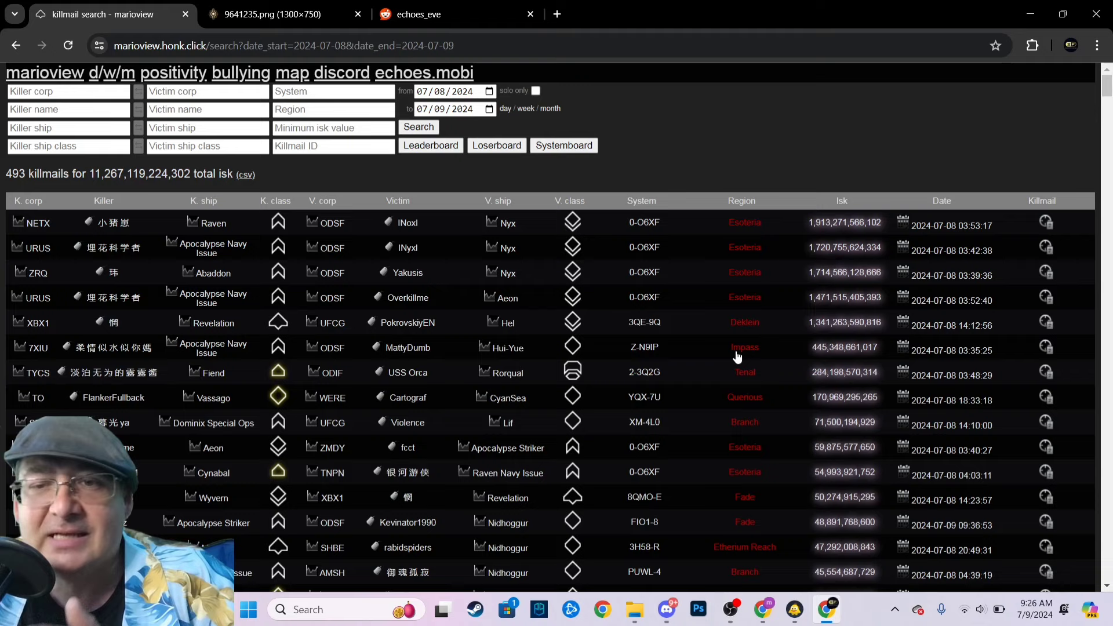
left_click(1045, 348)
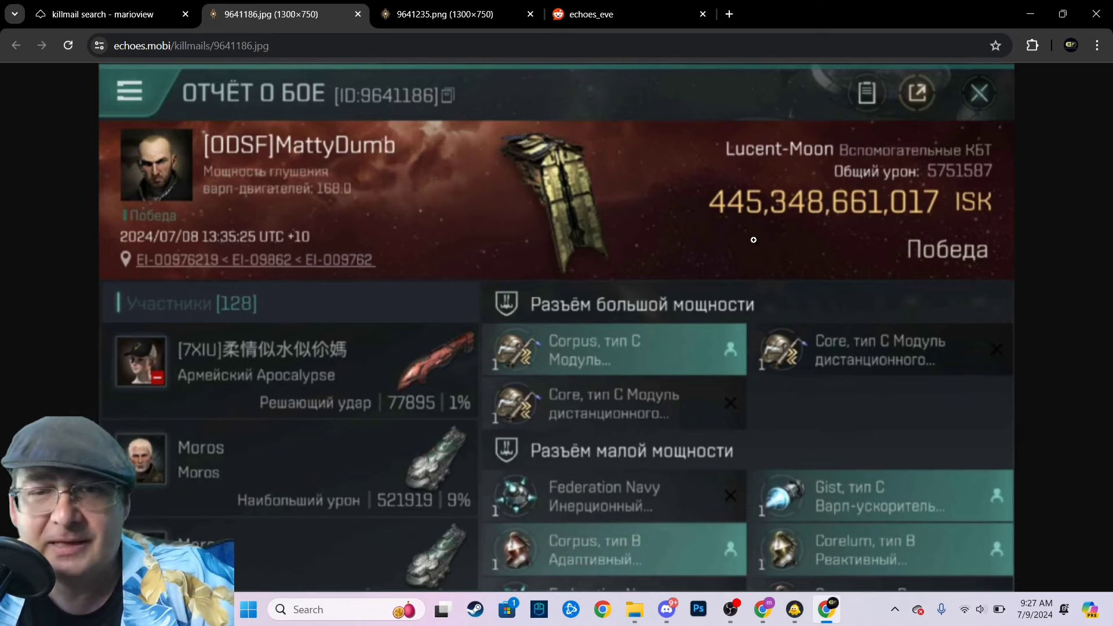
left_click(130, 14)
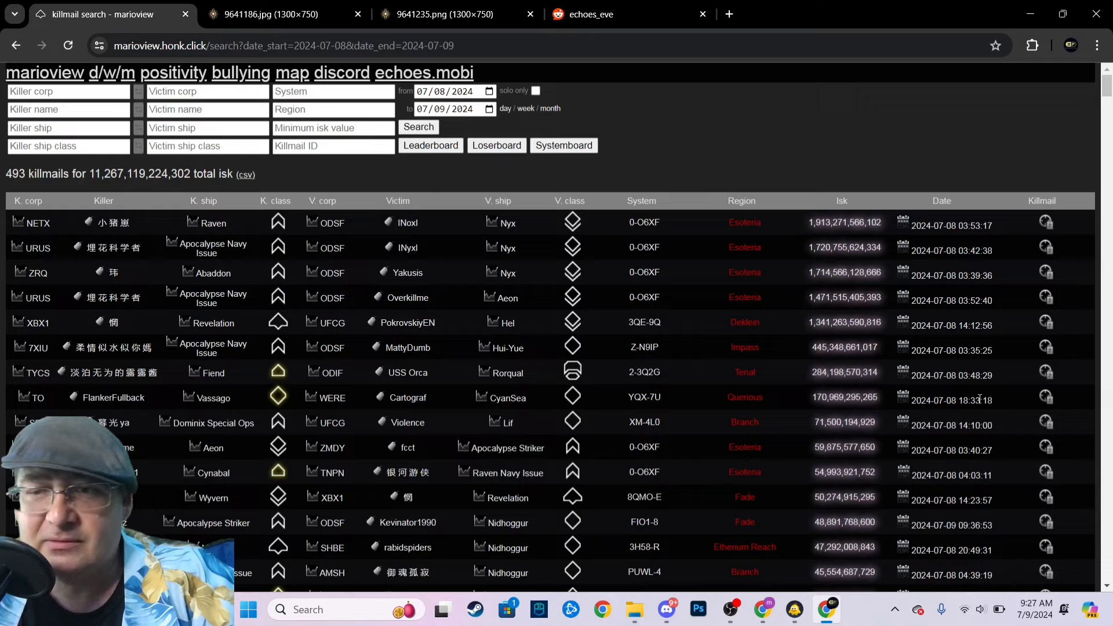
left_click(1046, 397)
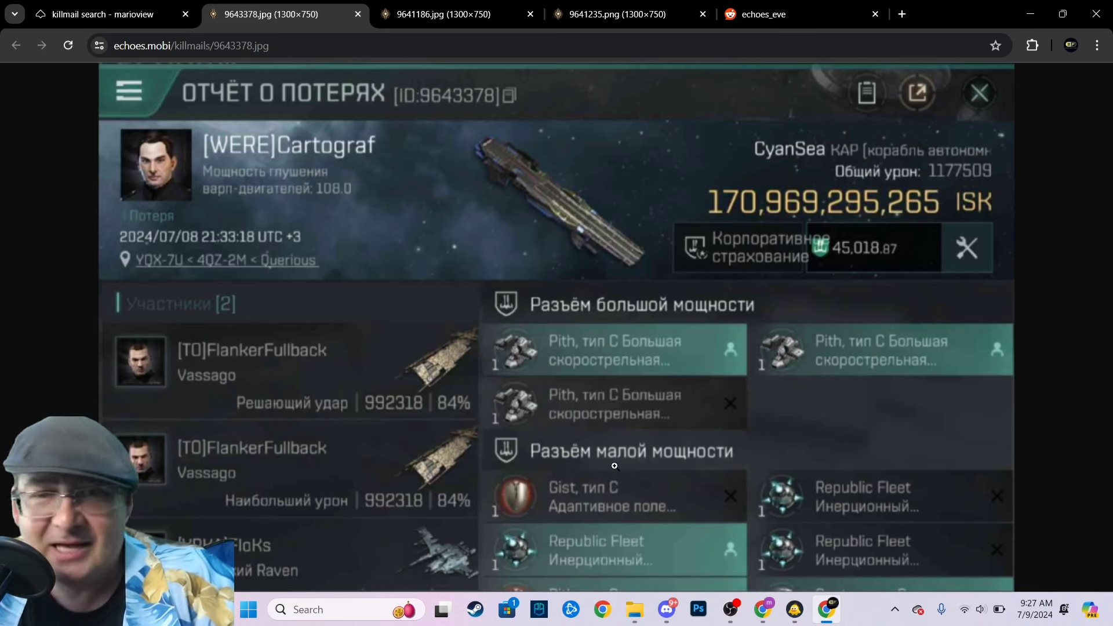
left_click(116, 14)
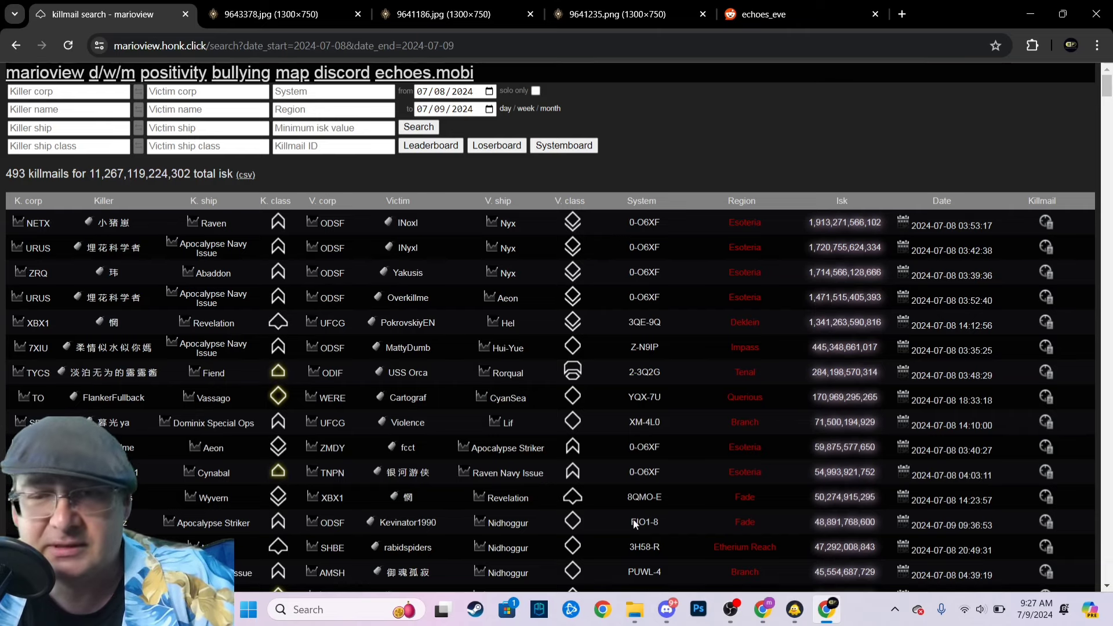
left_click(1046, 522)
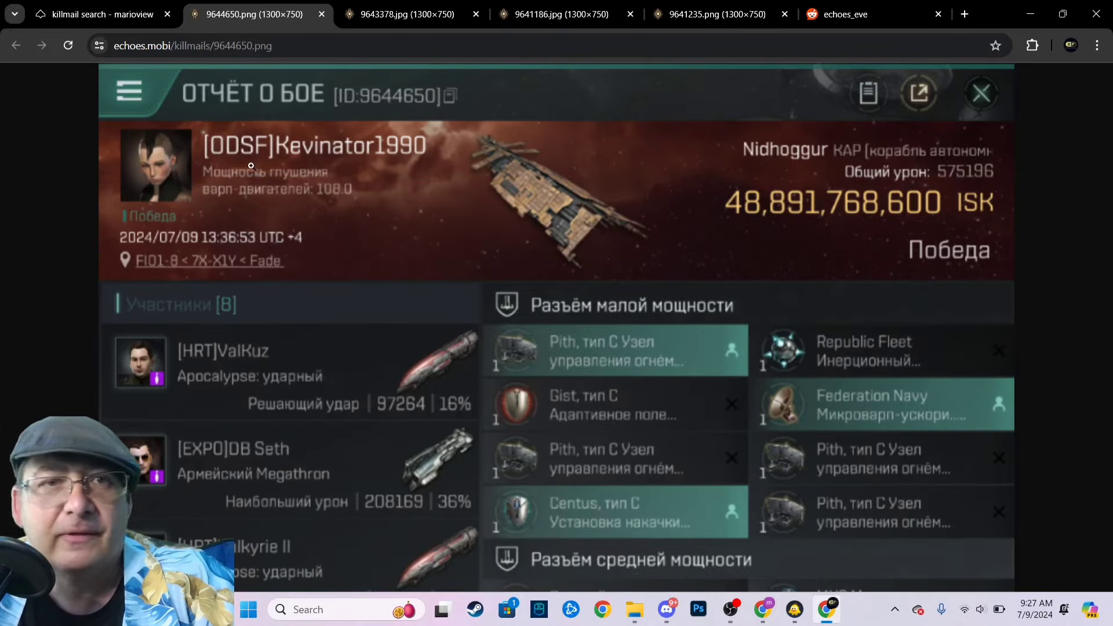
left_click(102, 14)
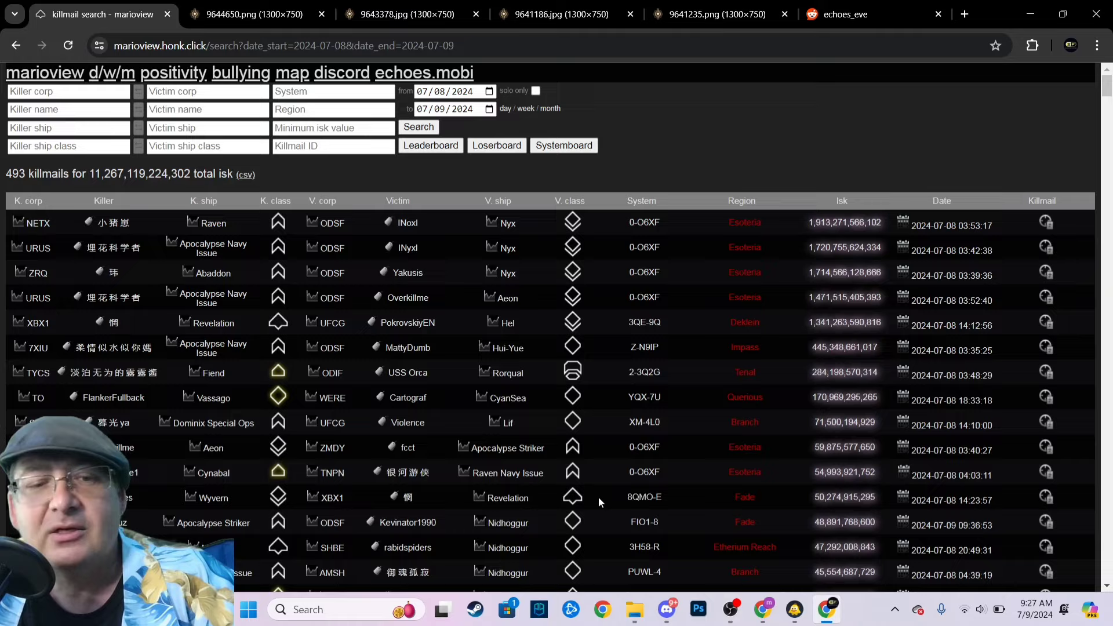
scroll(598, 497, "down", 2)
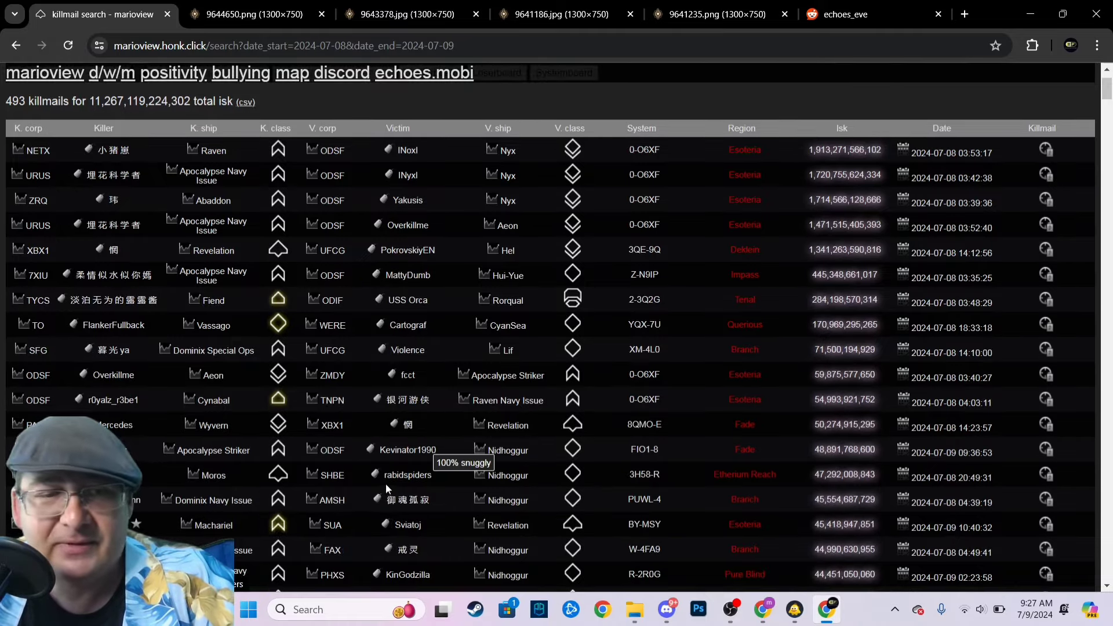
scroll(372, 486, "down", 2)
scroll(372, 486, "down", 2)
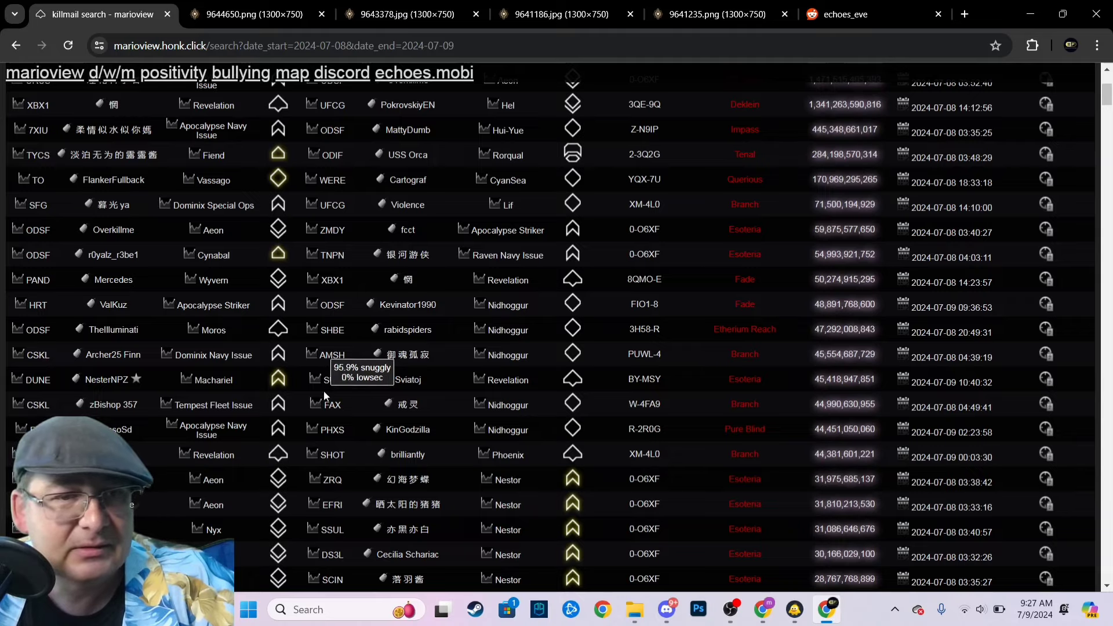
scroll(348, 479, "down", 2)
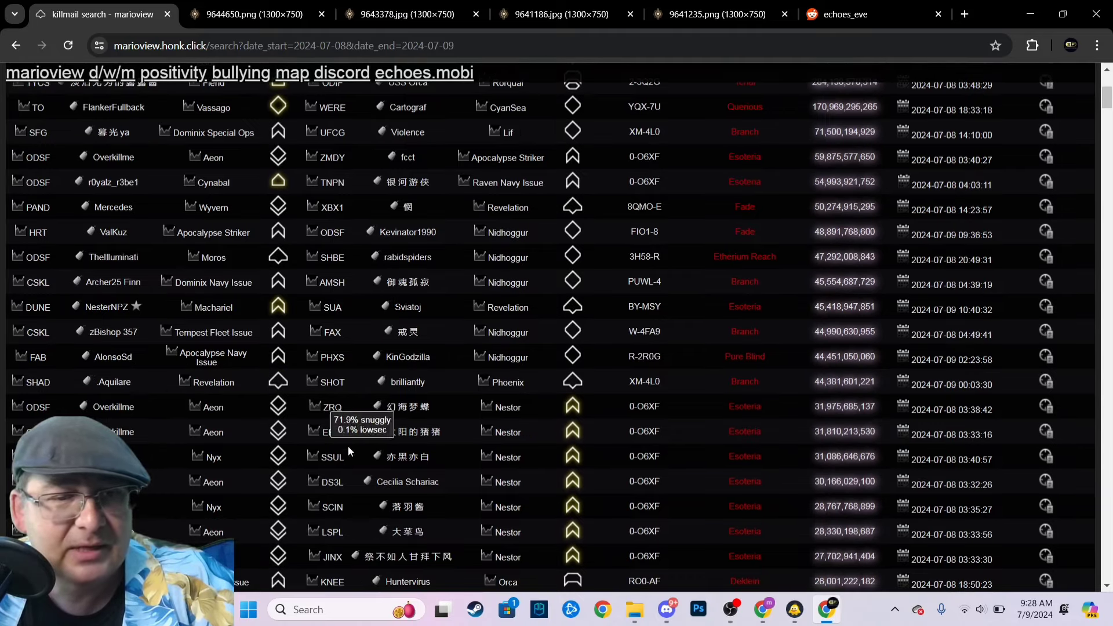
scroll(357, 474, "down", 4)
scroll(356, 474, "down", 2)
scroll(356, 454, "down", 3)
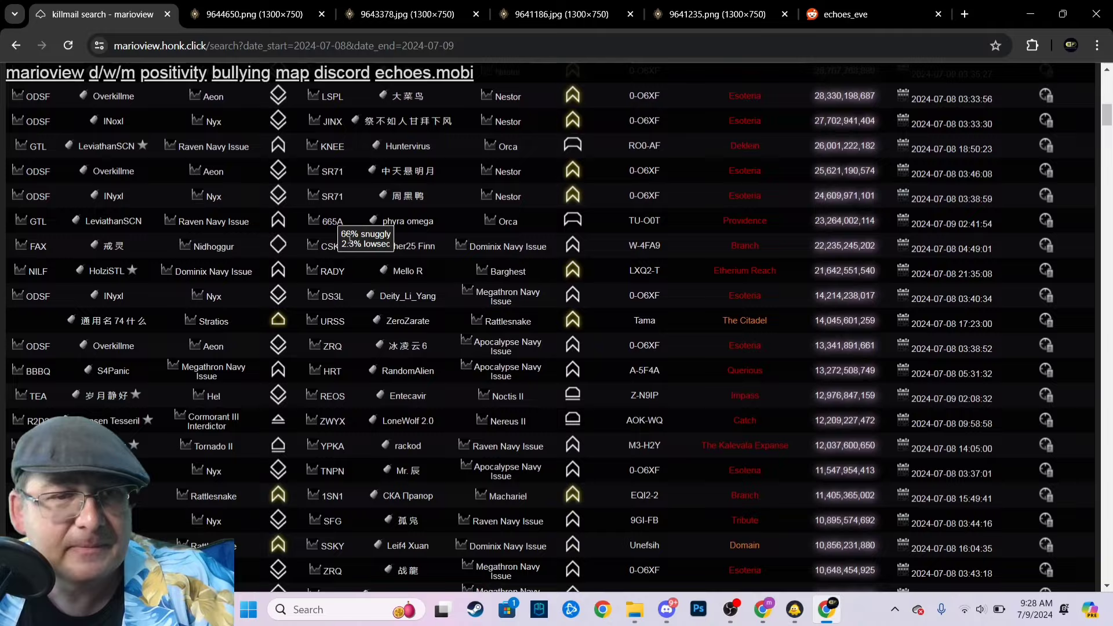
scroll(363, 430, "down", 3)
scroll(361, 447, "down", 3)
scroll(357, 432, "down", 3)
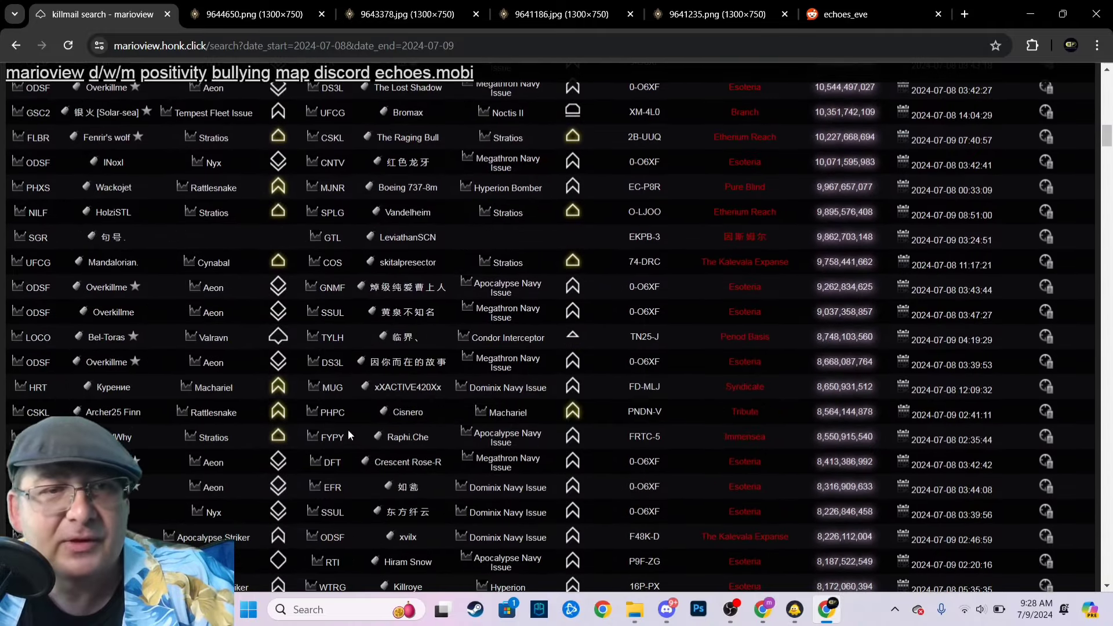
scroll(329, 392, "down", 3)
scroll(331, 387, "down", 3)
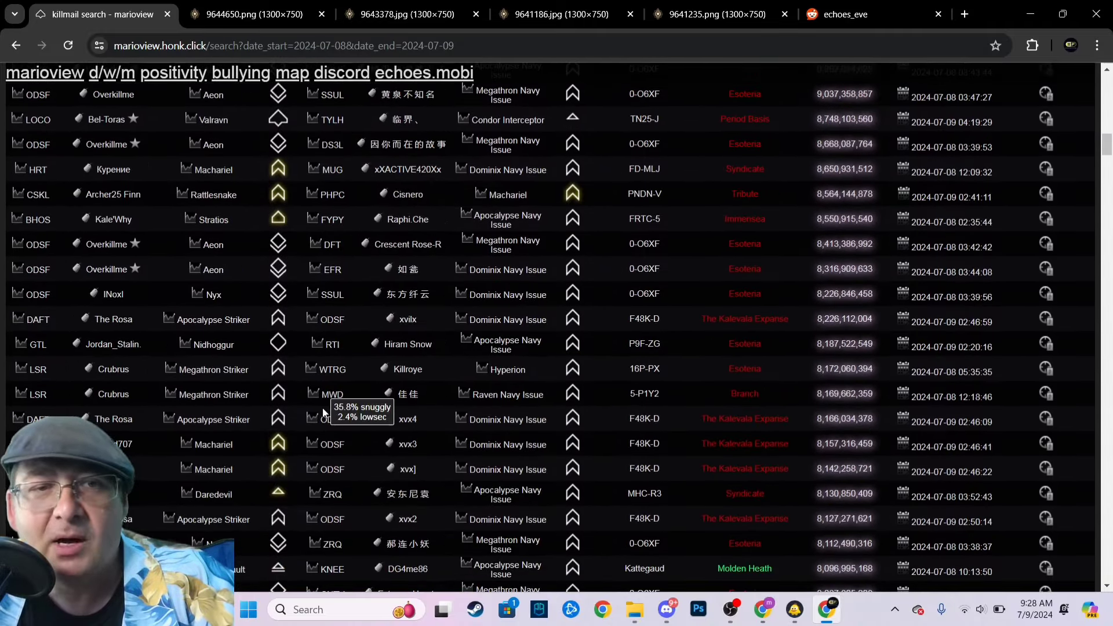
scroll(340, 376, "down", 1)
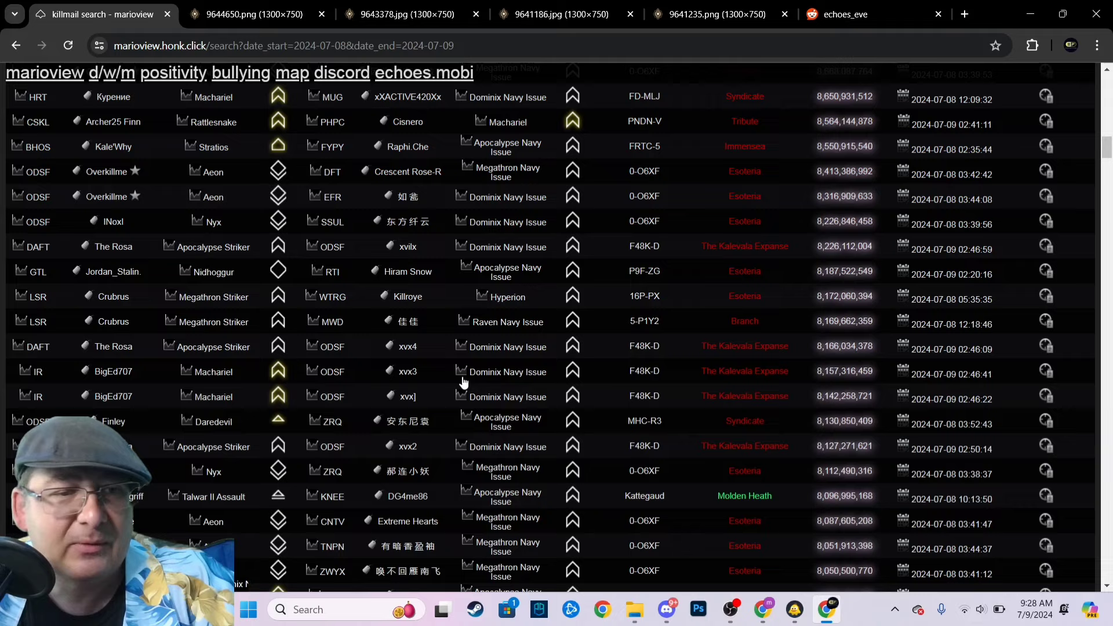
scroll(512, 384, "up", 5)
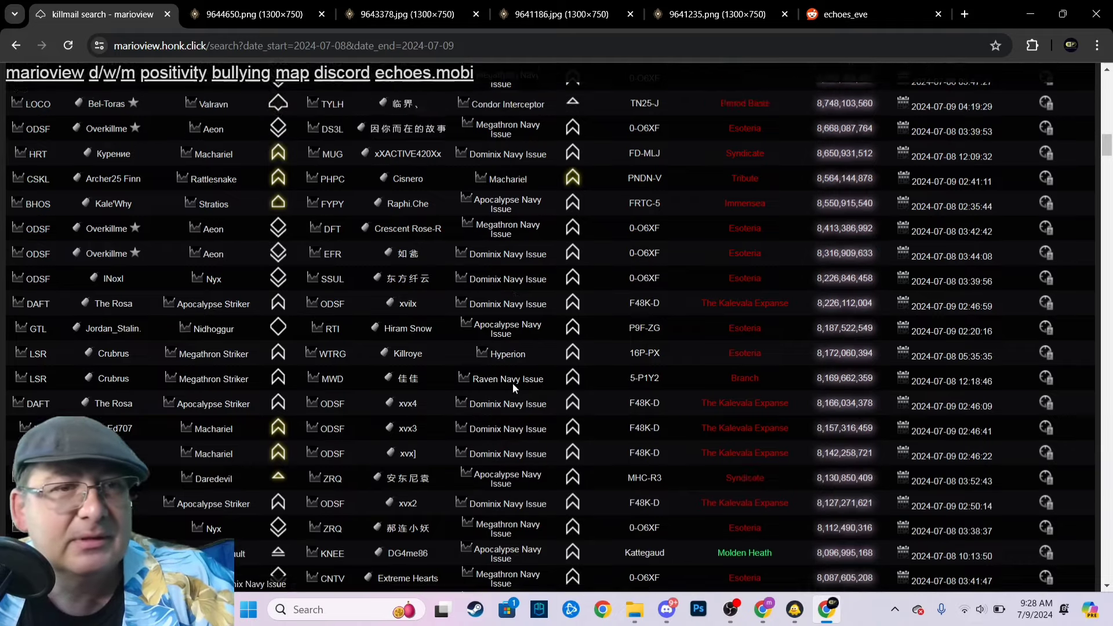
scroll(512, 384, "up", 5)
scroll(511, 384, "up", 5)
scroll(505, 391, "up", 4)
scroll(498, 392, "up", 3)
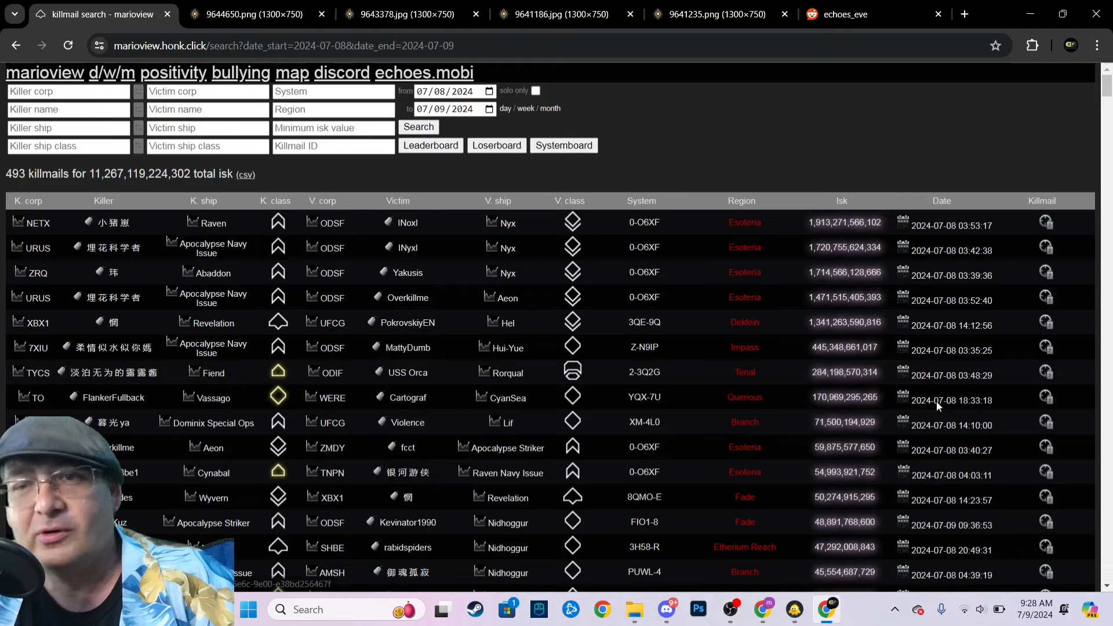
Step: Open INoxl's top Nyx kill report, then switch to Discord's REAPERS medal image
left_click(1046, 225)
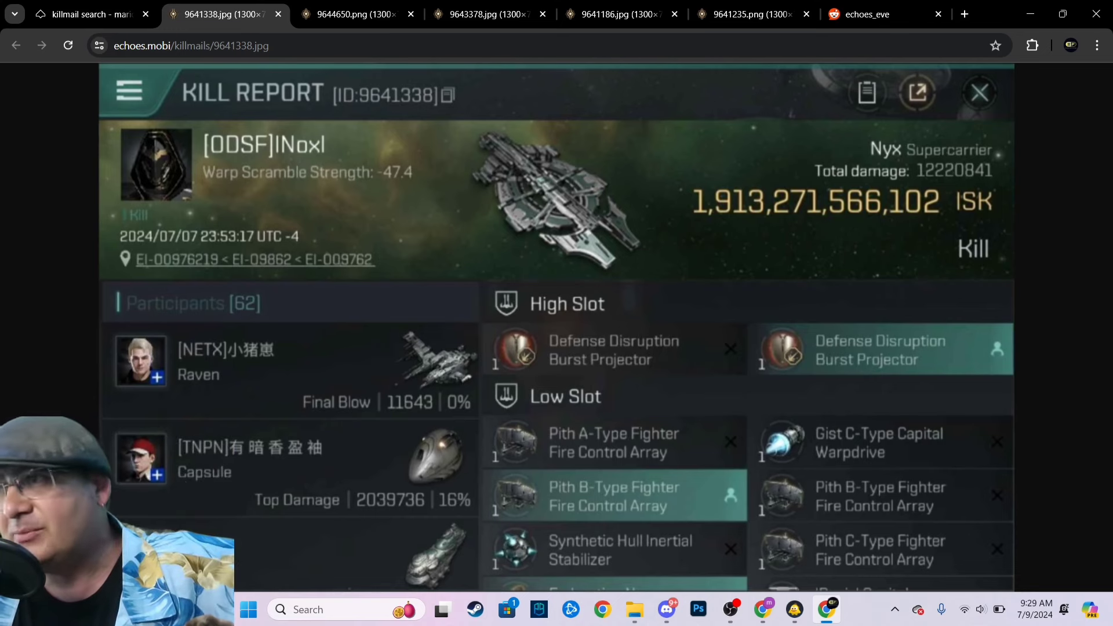
key("alt+Tab")
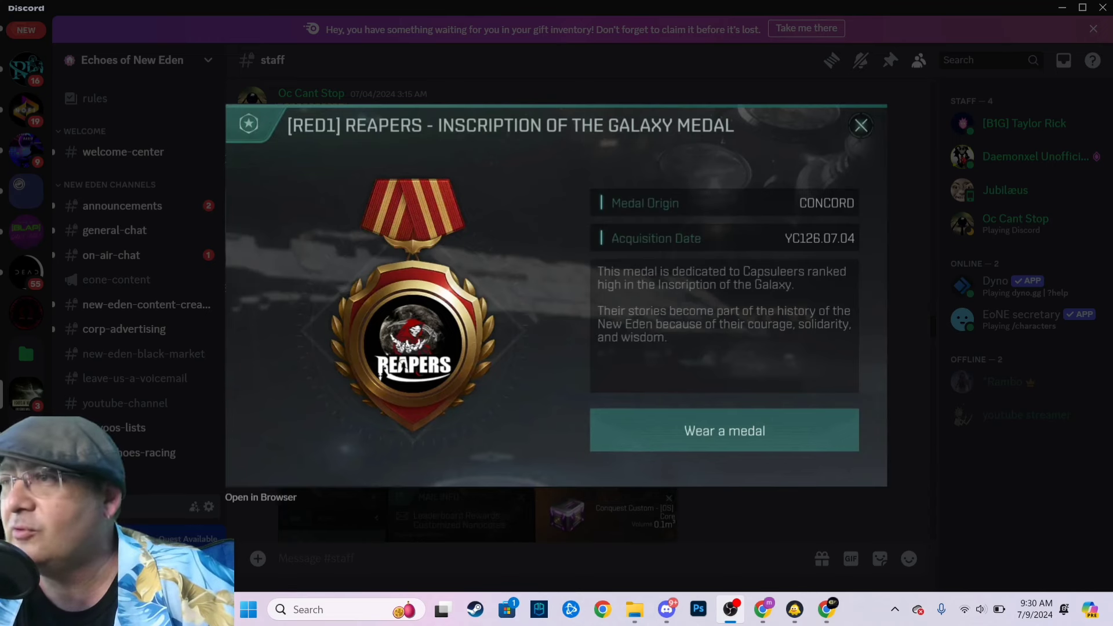
Step: Advance past the Nanocore ship image to the Os Core render
key("Right")
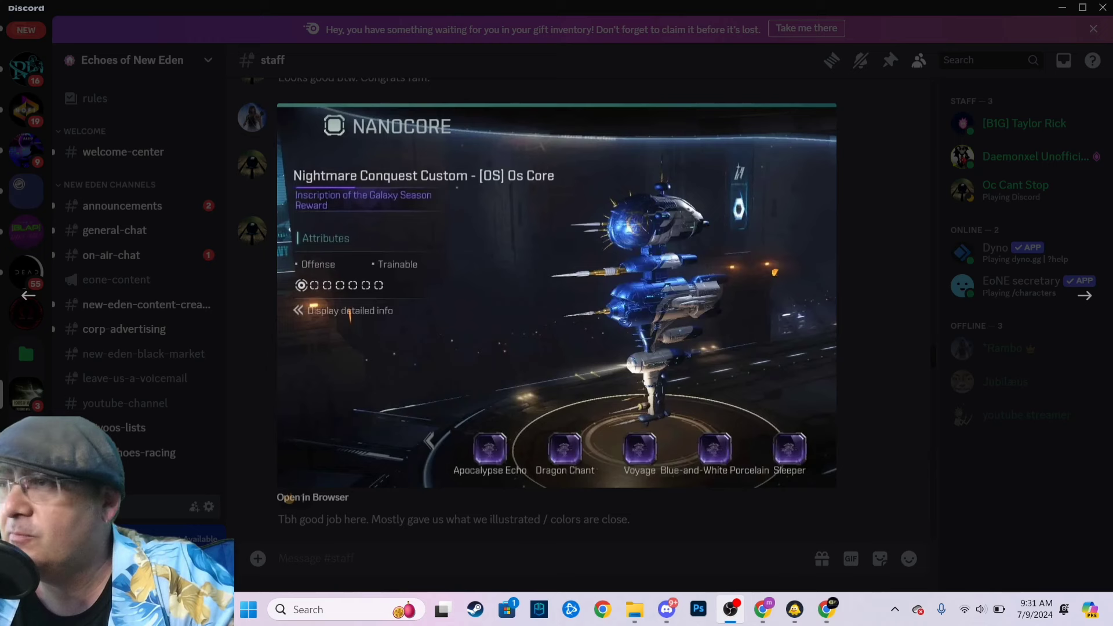
key("Right")
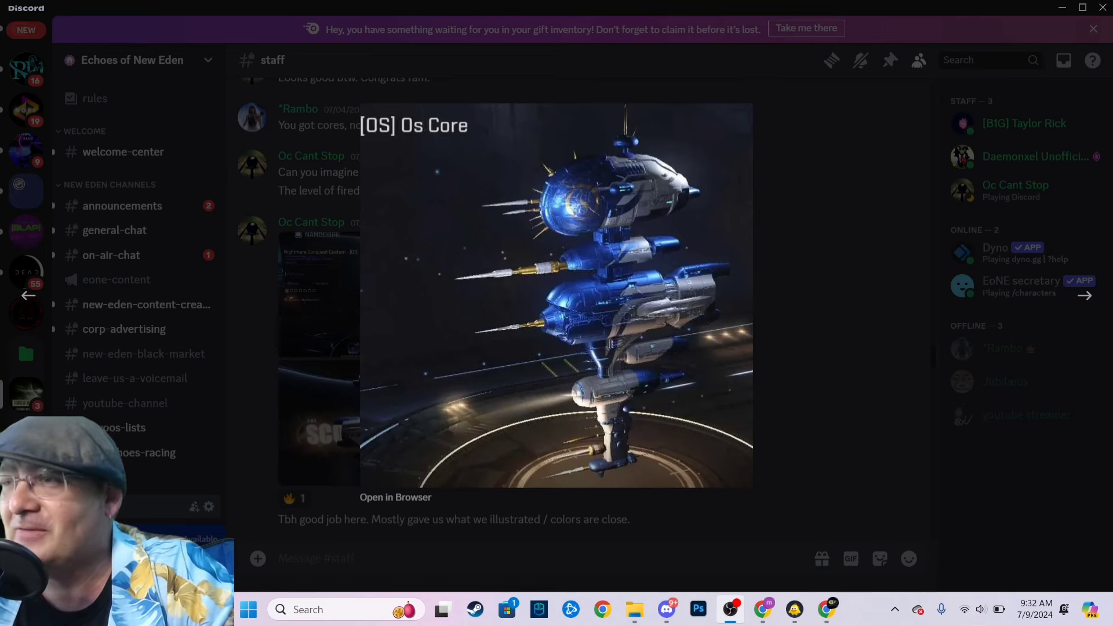
Step: Bring up Chrome's Reddit post with the compensation-mails meme
left_click(731, 608)
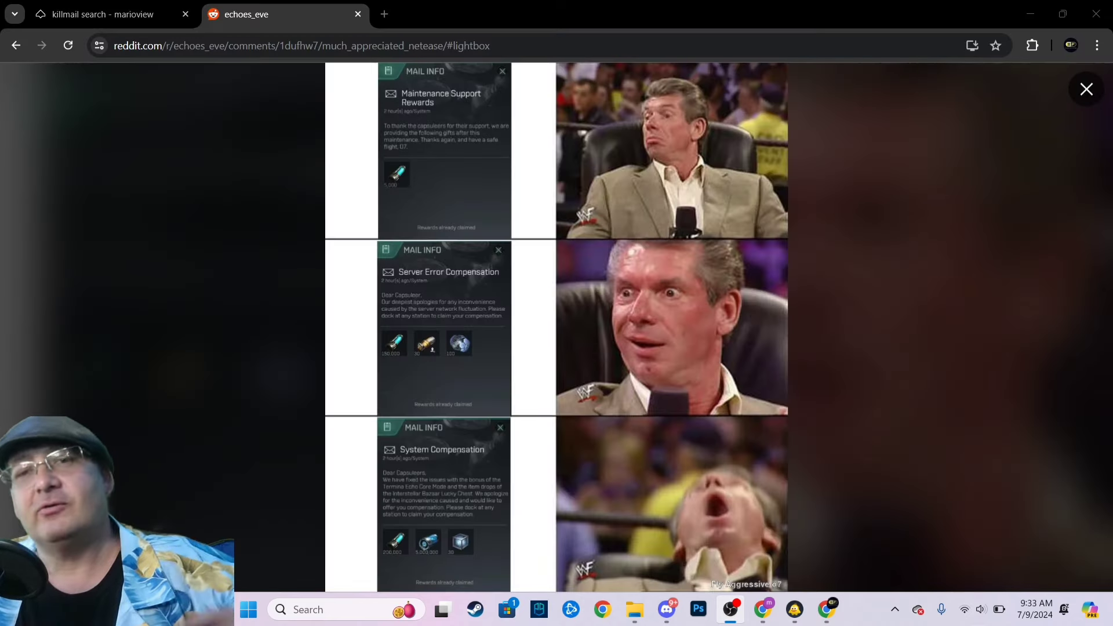